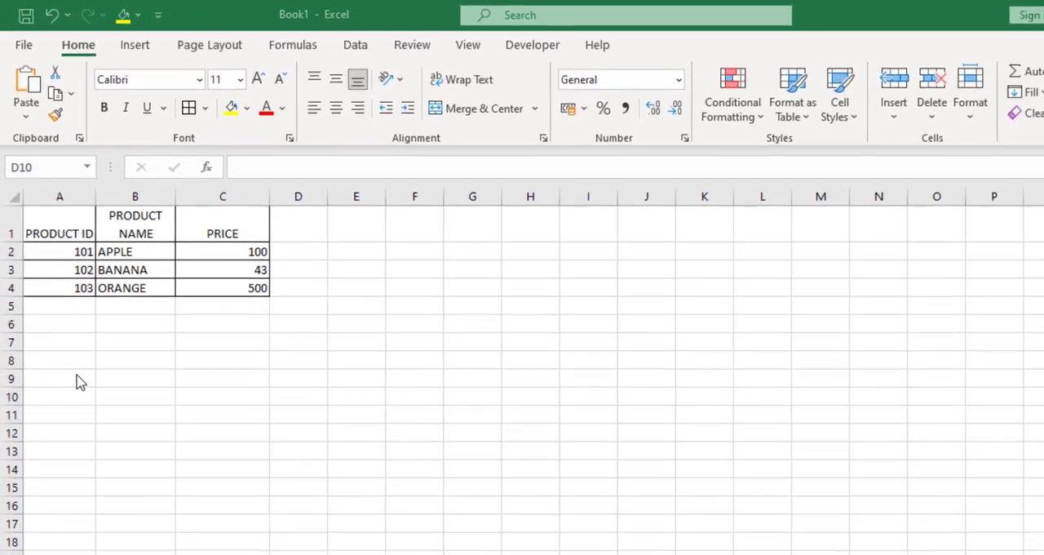
# Insert the VLOOKUP function in cell B8 below the product table.
pyautogui.click(111, 348)
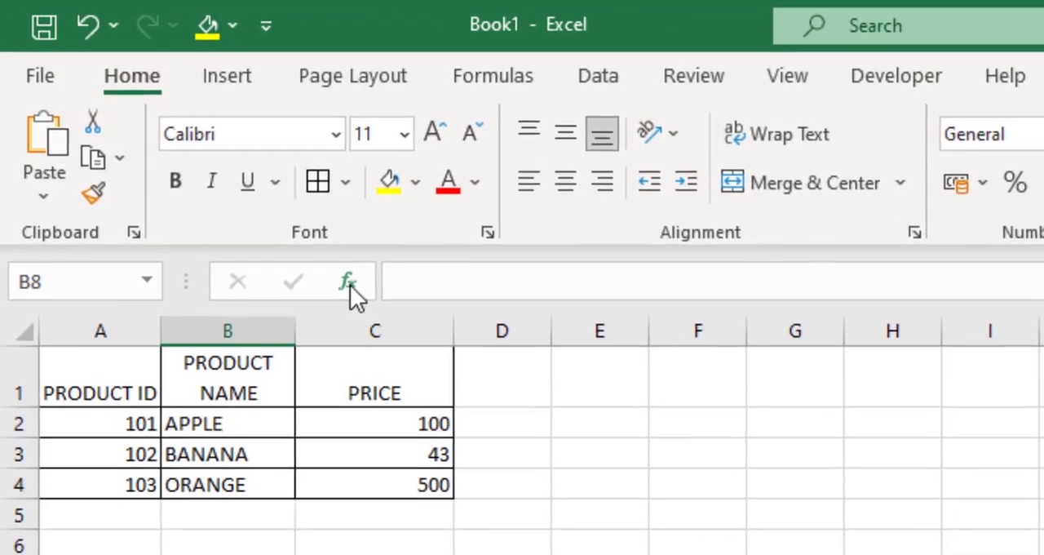
pyautogui.click(348, 283)
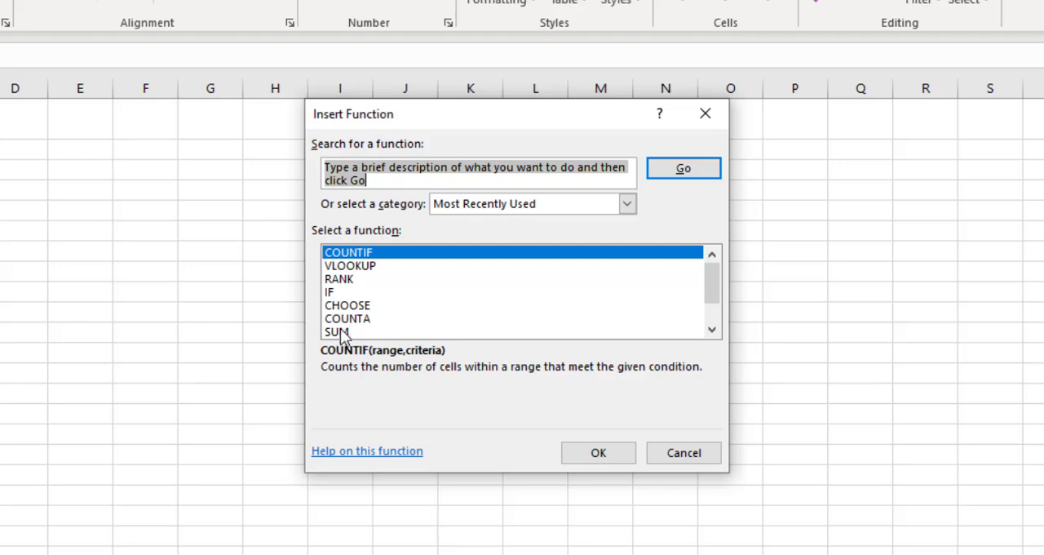
pyautogui.click(355, 266)
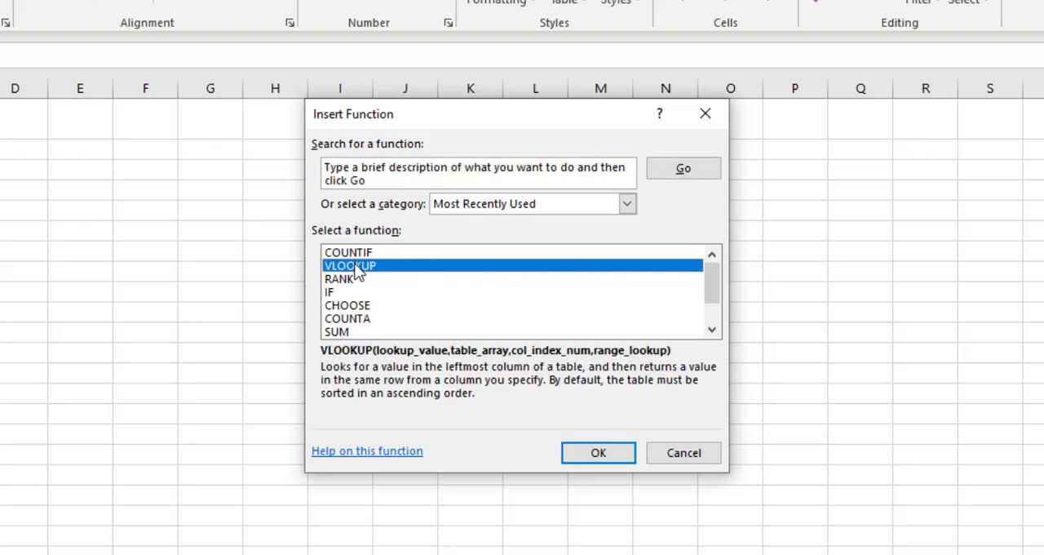
pyautogui.click(599, 453)
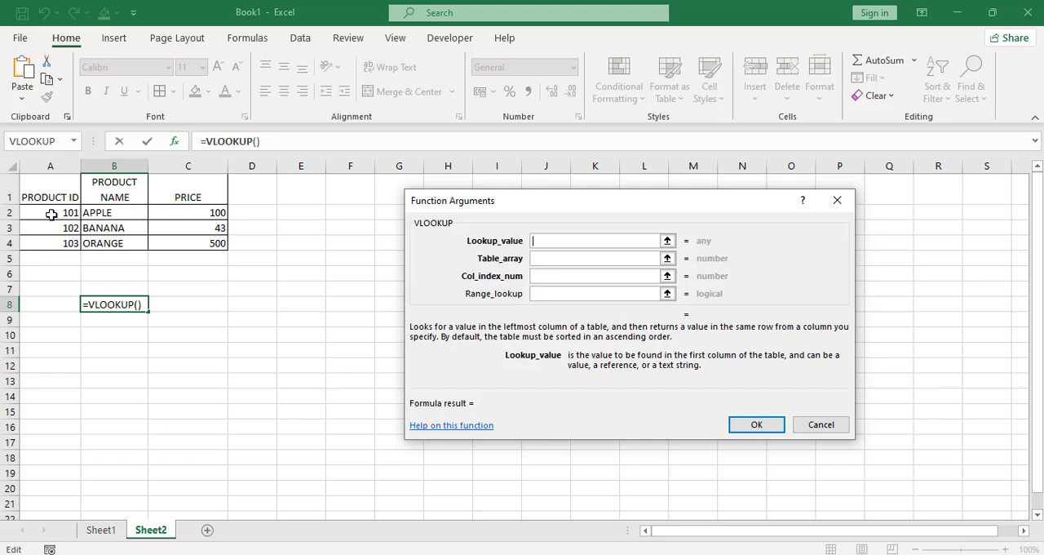
# Complete the VLOOKUP in B8 with lookup value A2, table array A1:C4 and column index number 3.
pyautogui.click(50, 214)
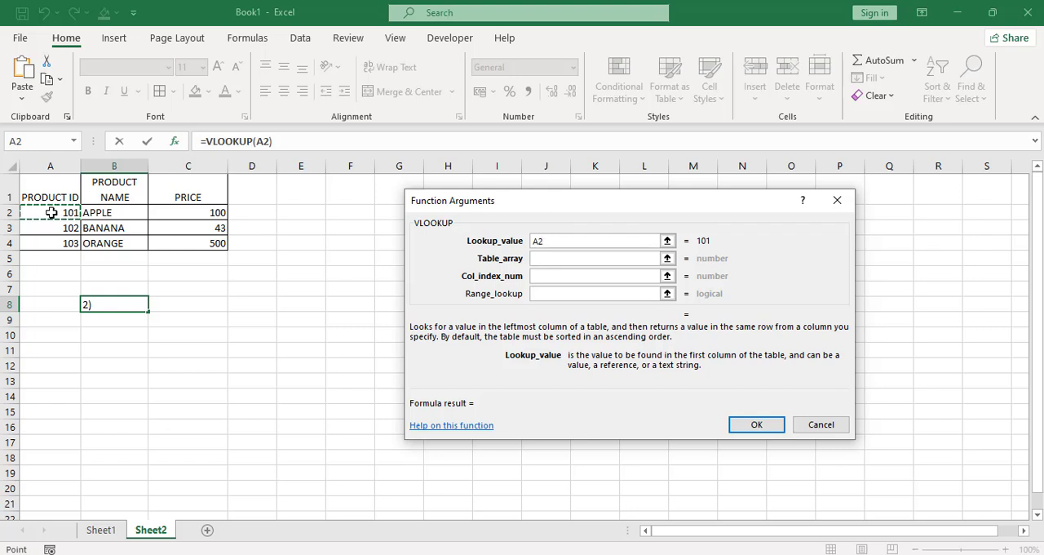
pyautogui.click(557, 259)
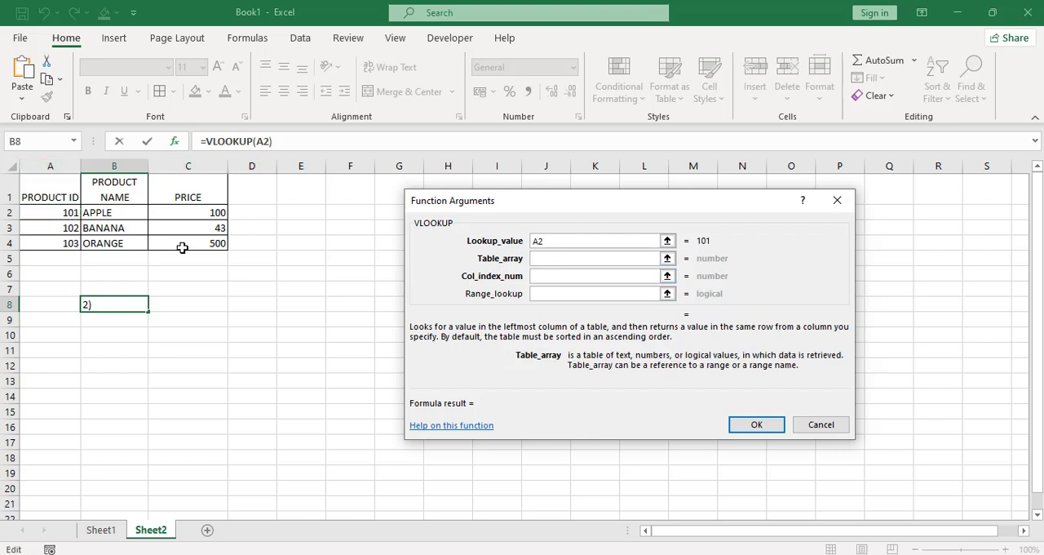
pyautogui.moveTo(42, 196); pyautogui.dragTo(181, 237)
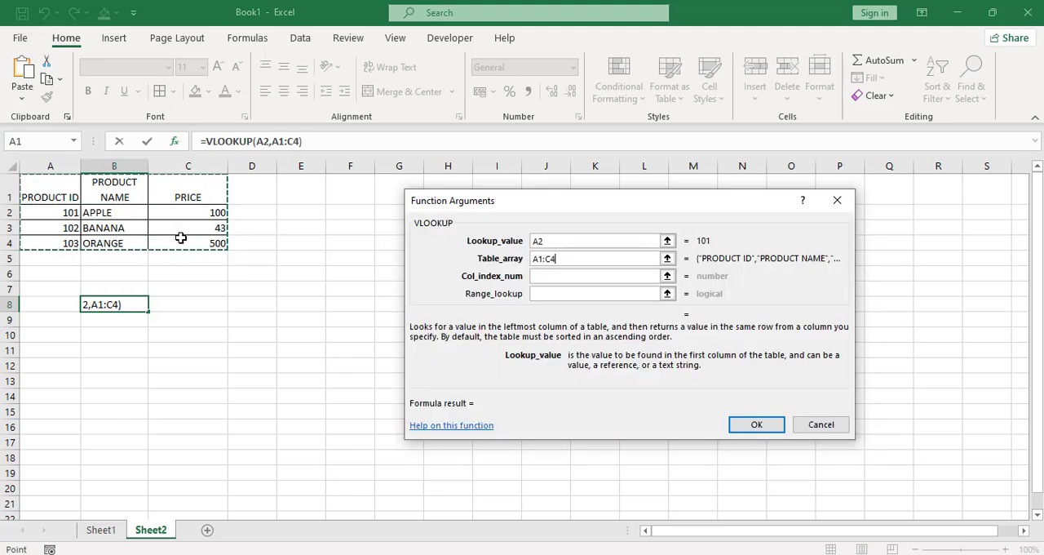
pyautogui.click(547, 278)
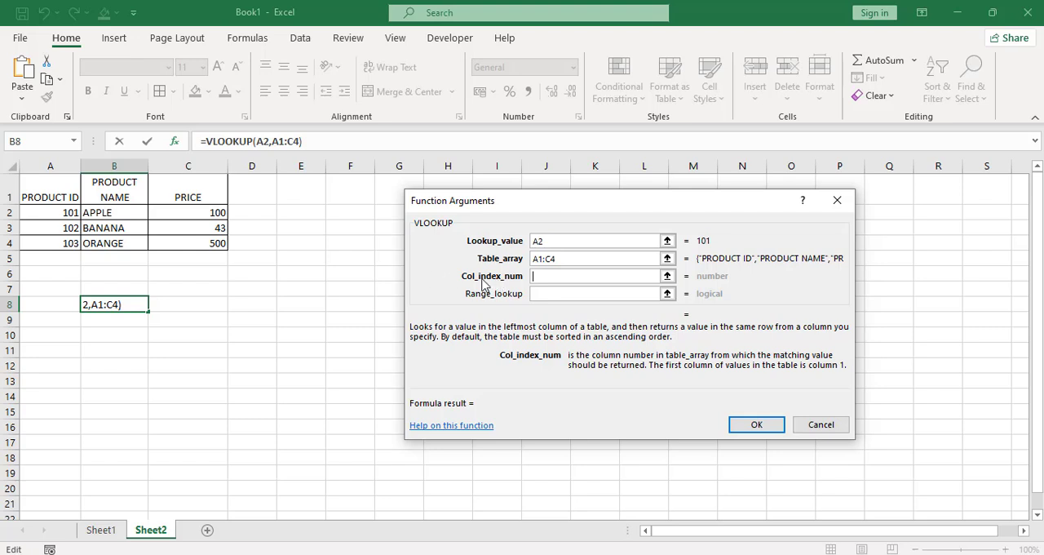
pyautogui.write('3')
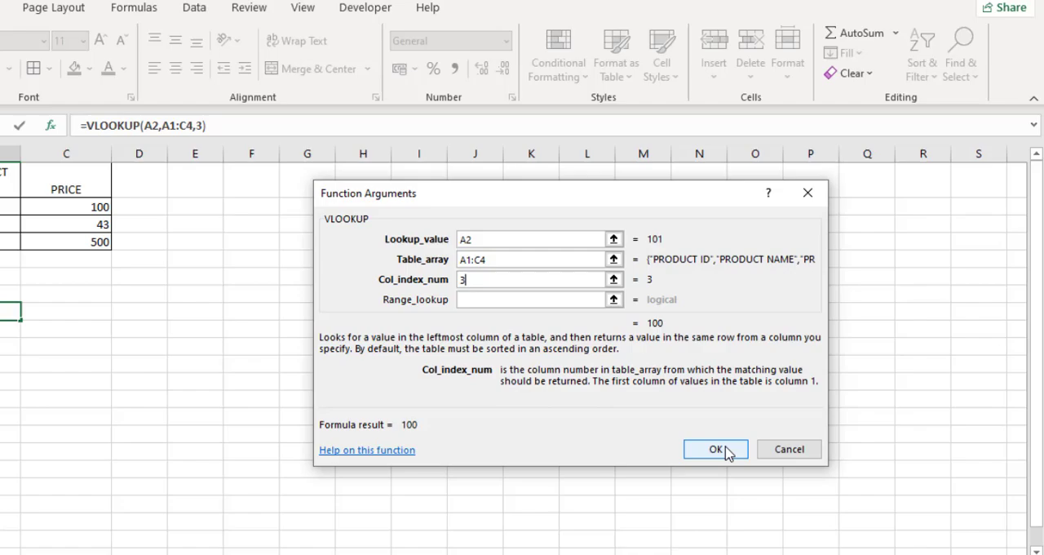
pyautogui.click(631, 500)
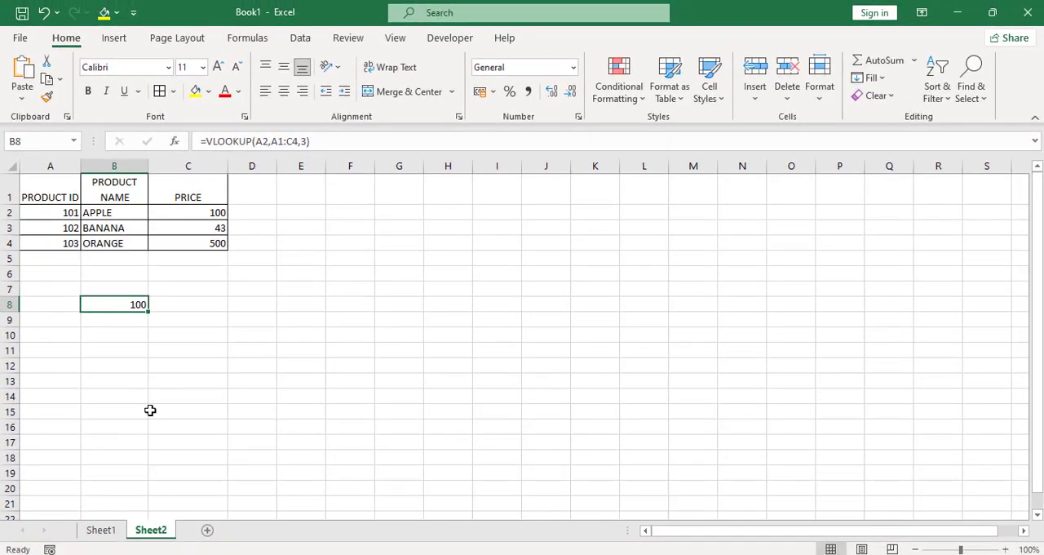
# Add a new worksheet and insert the VLOOKUP function in its cell A1.
pyautogui.click(207, 530)
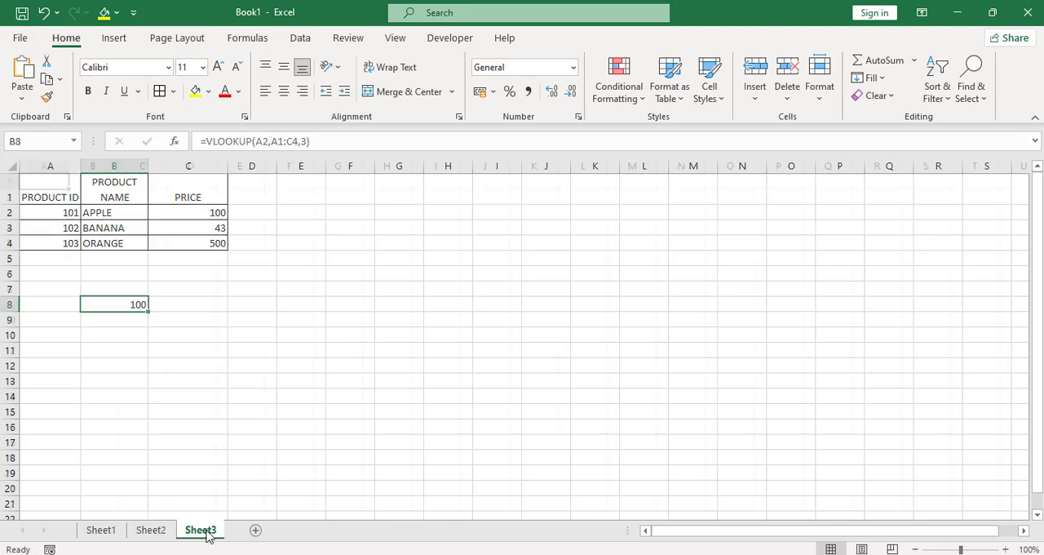
pyautogui.click(174, 143)
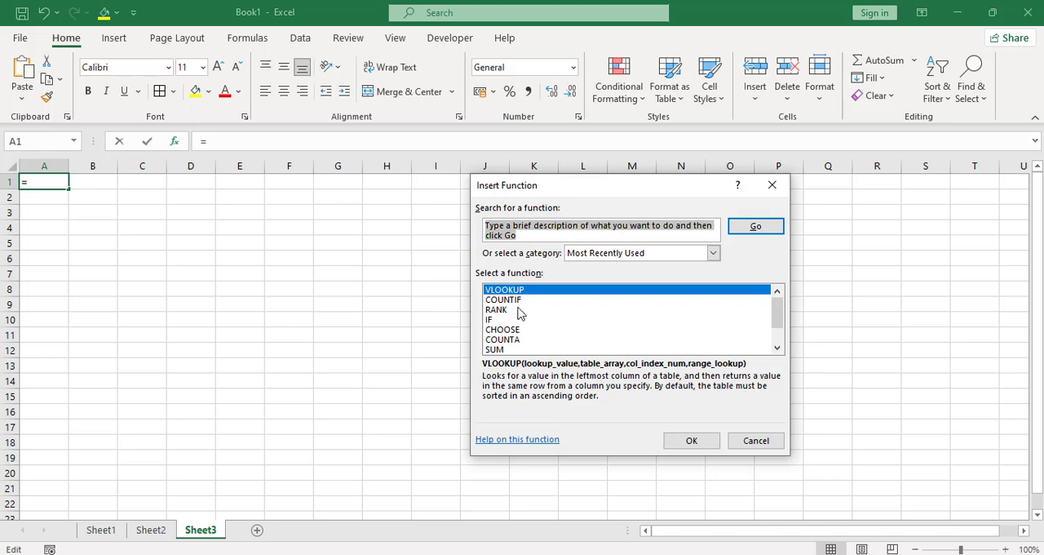
pyautogui.click(688, 442)
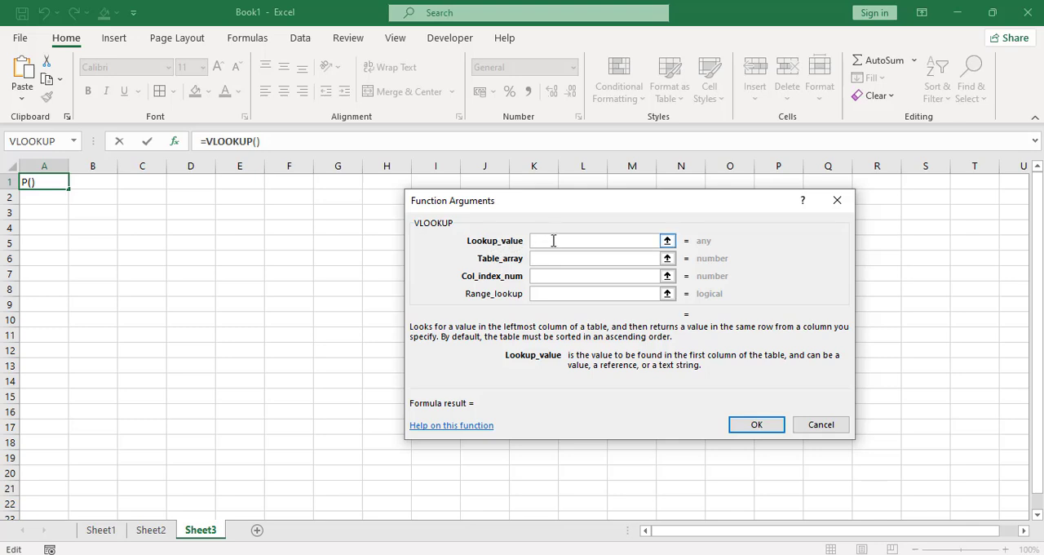
# Set the VLOOKUP lookup value to Sheet2!A3 and its table array to Sheet2!A1:C4.
pyautogui.click(155, 532)
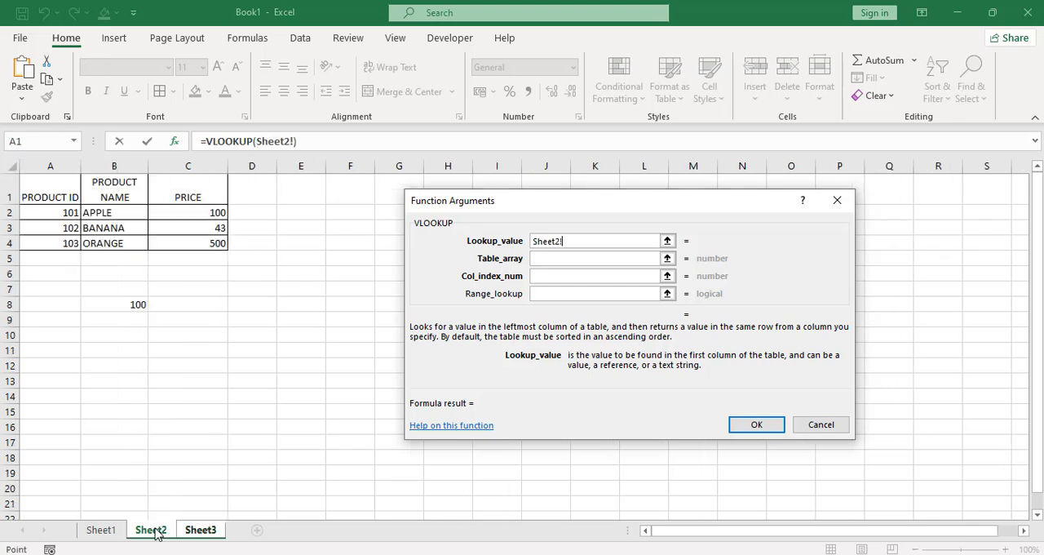
pyautogui.click(41, 228)
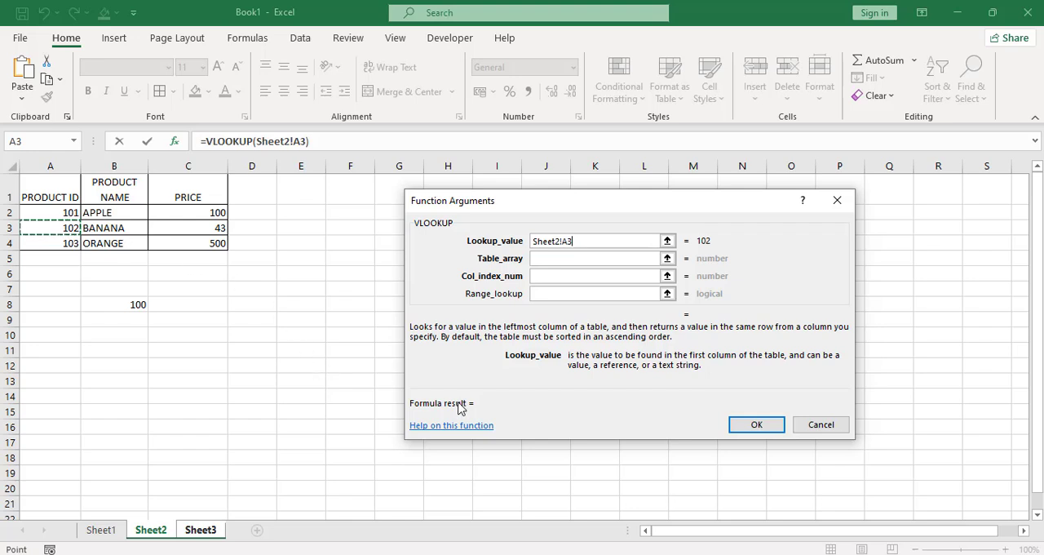
pyautogui.click(545, 261)
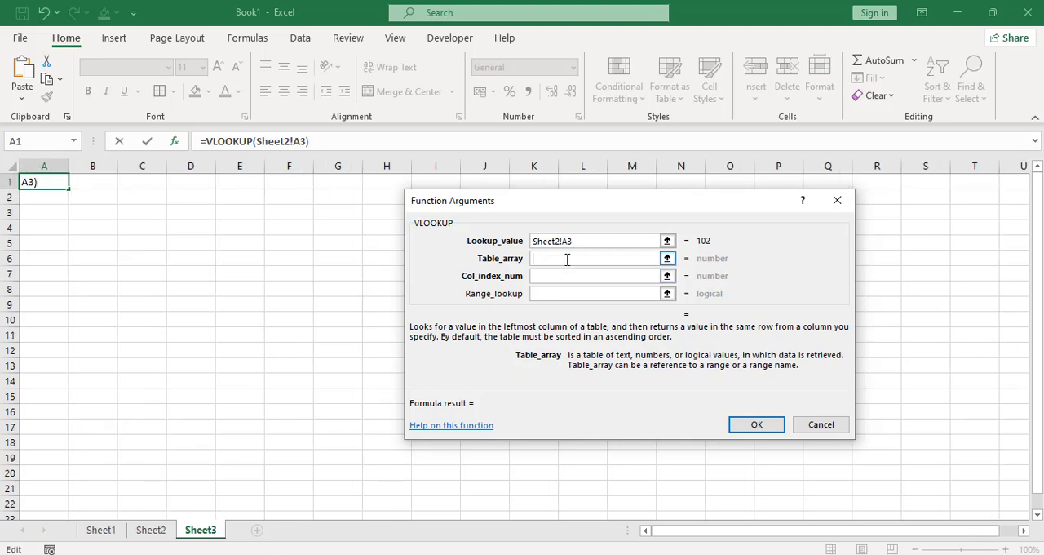
pyautogui.click(152, 532)
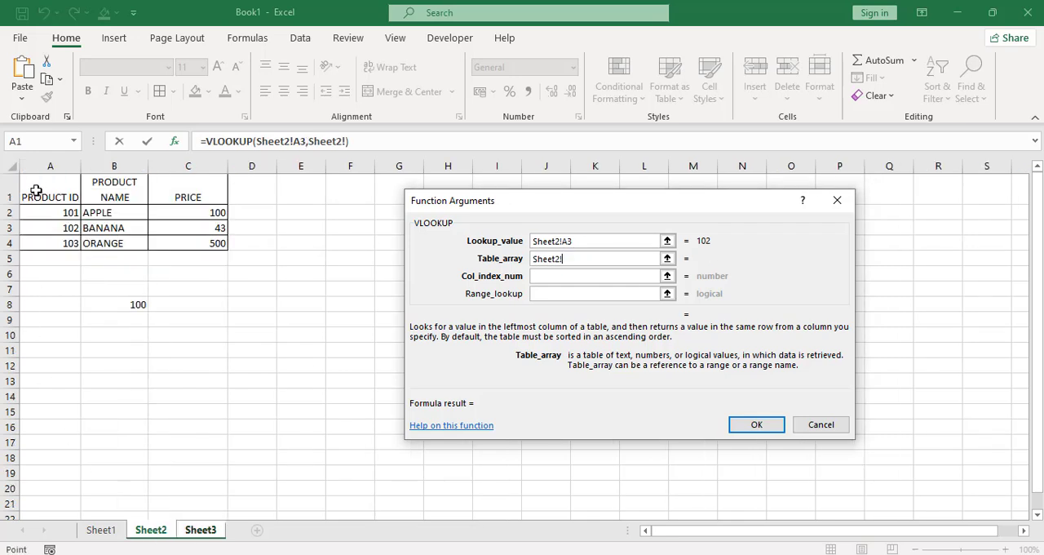
pyautogui.moveTo(34, 189); pyautogui.dragTo(202, 241)
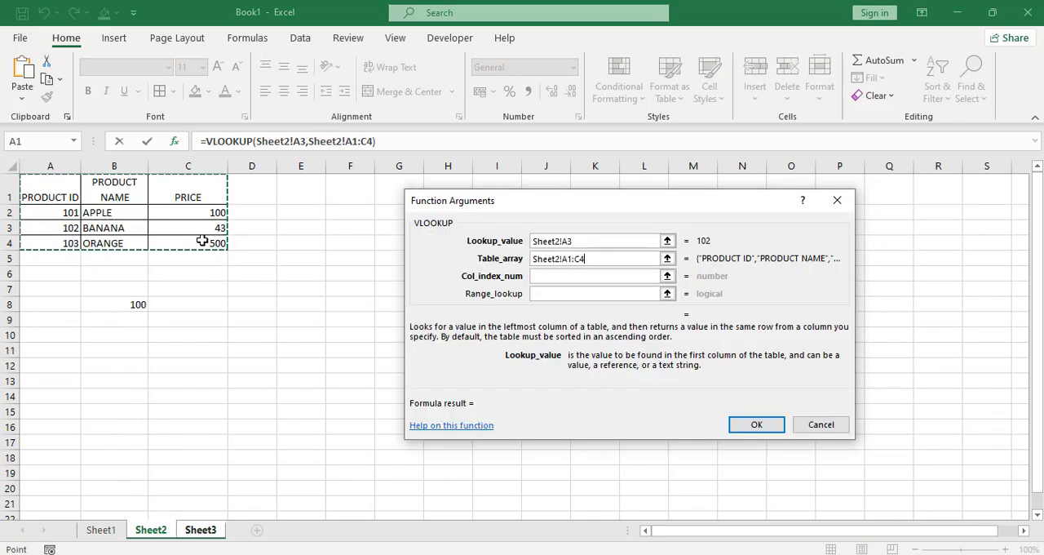
# Set the column index number to 2, without any sheet reference, and complete the VLOOKUP formula.
pyautogui.click(543, 278)
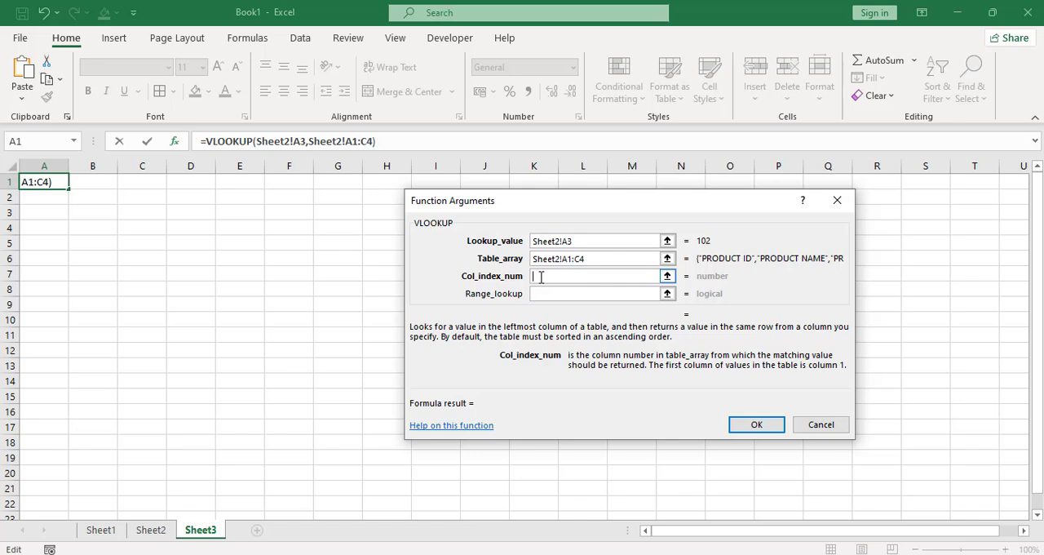
pyautogui.click(155, 530)
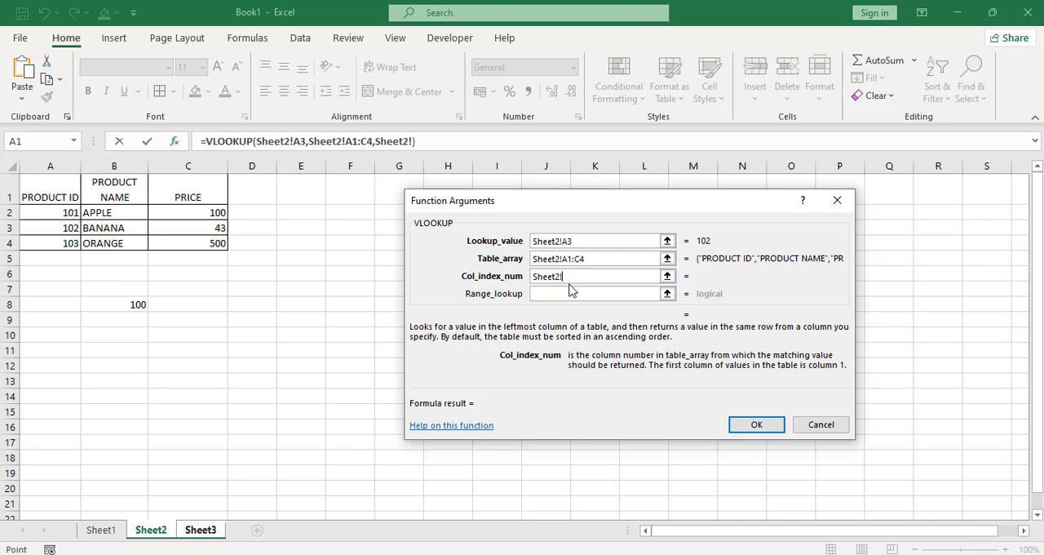
pyautogui.press('BackSpace')
pyautogui.press('BackSpace')
pyautogui.press('BackSpace')
pyautogui.press('BackSpace')
pyautogui.press('BackSpace')
pyautogui.press('BackSpace')
pyautogui.press('BackSpace')
pyautogui.write('2')
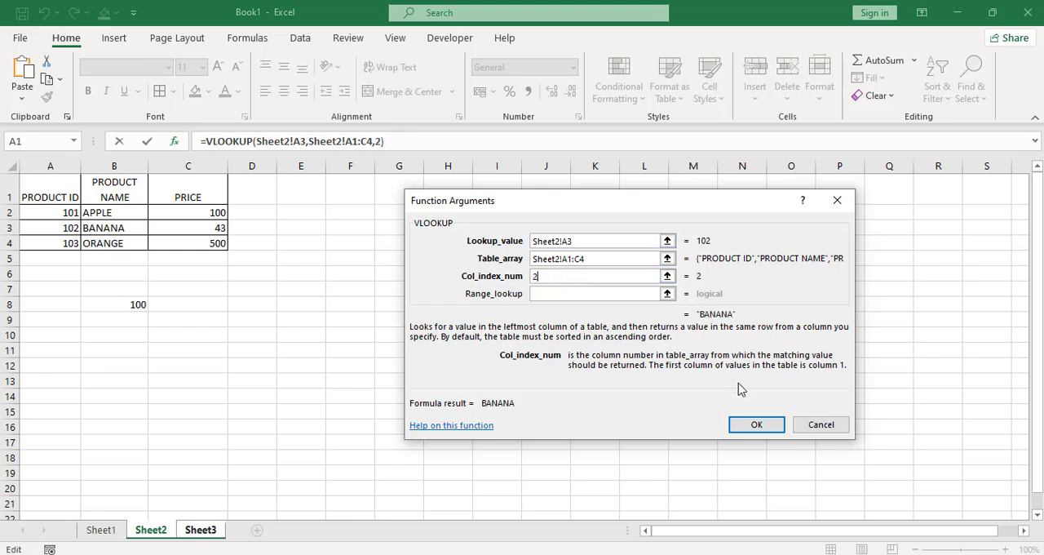
pyautogui.click(757, 423)
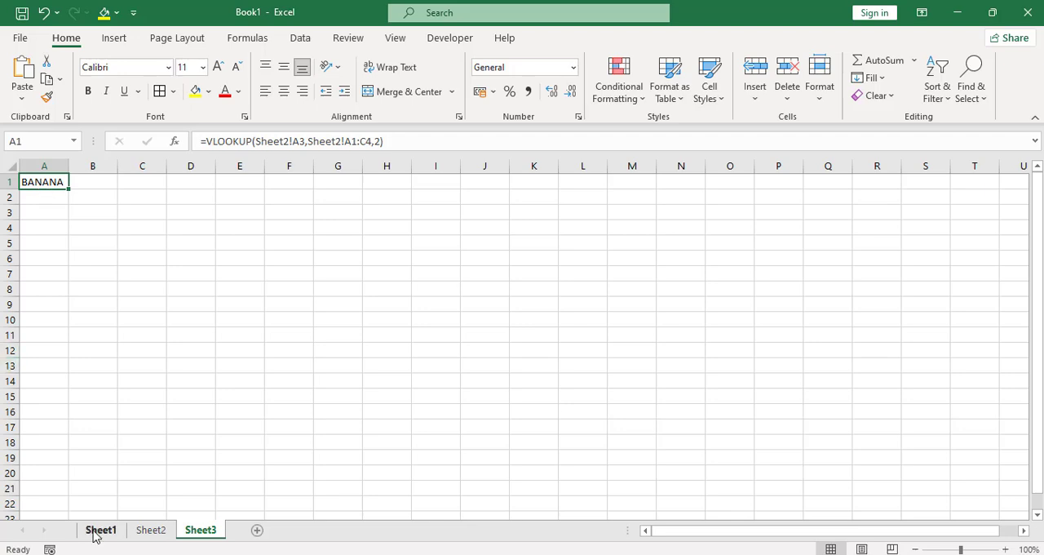
# Open the function arguments of the VLOOKUP formula in cell B8 on Sheet2.
pyautogui.click(148, 530)
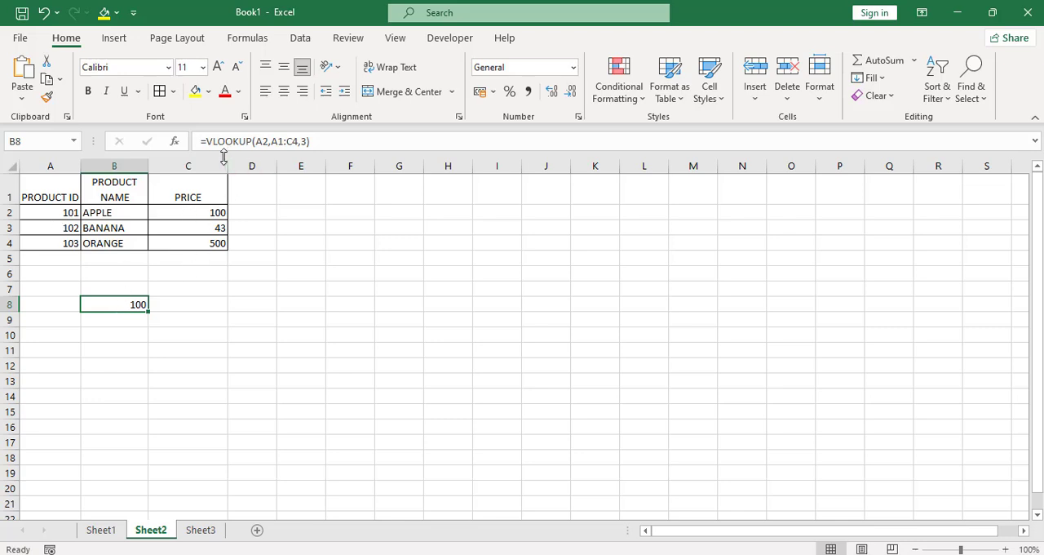
pyautogui.click(174, 141)
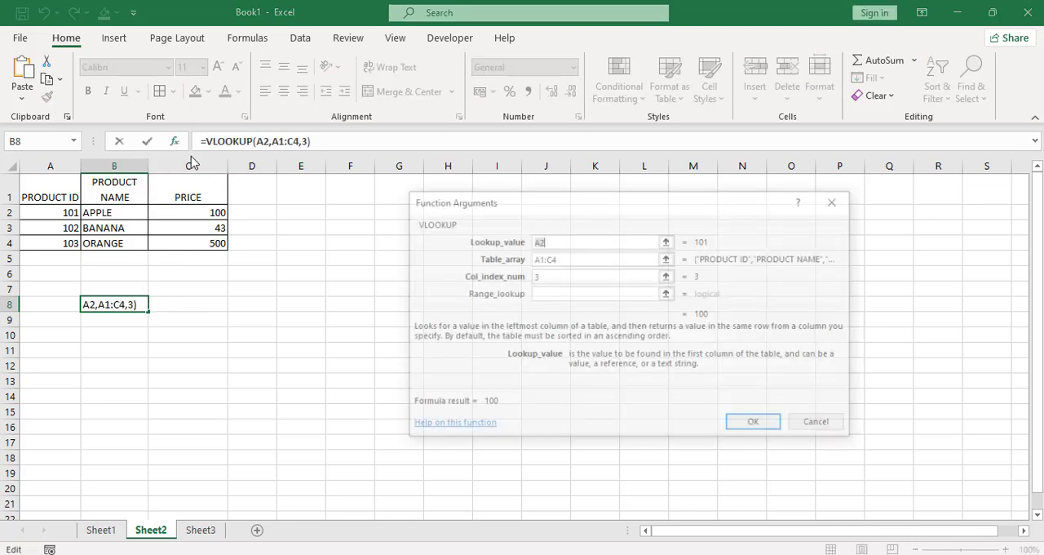